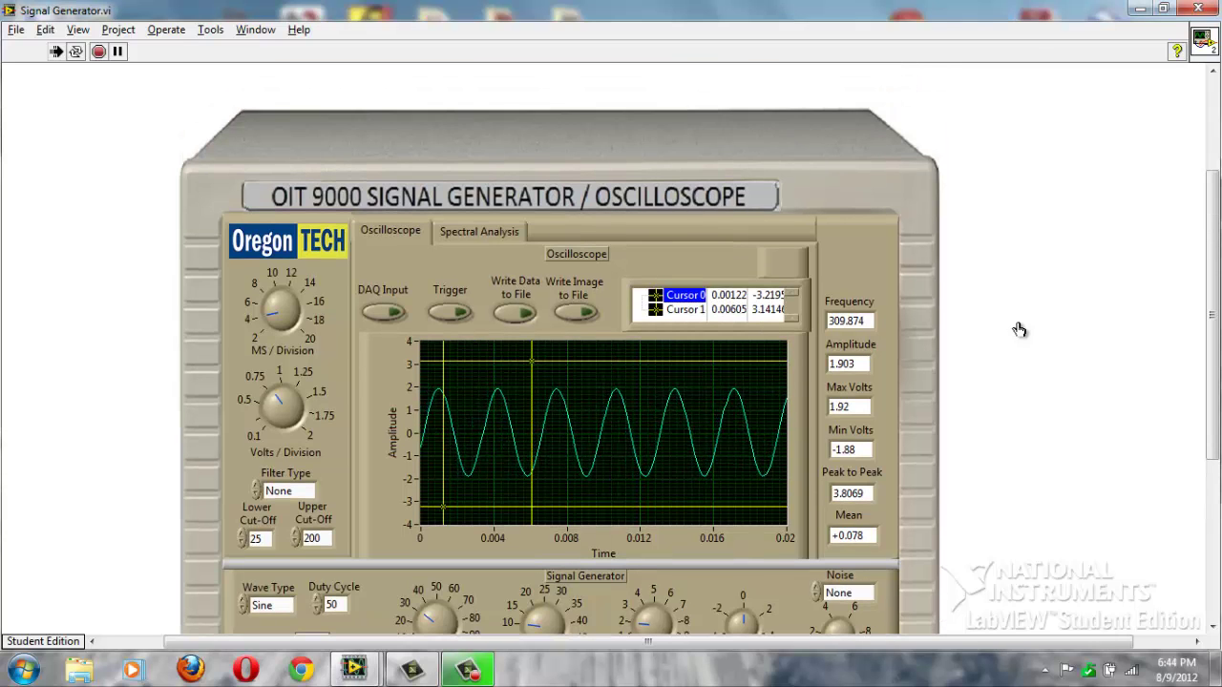
Switch the wave to Triangle and set amplitude to about 3.48 and offset to 0.464.
scroll(1020, 329, "down", 1)
scroll(1019, 329, "down", 4)
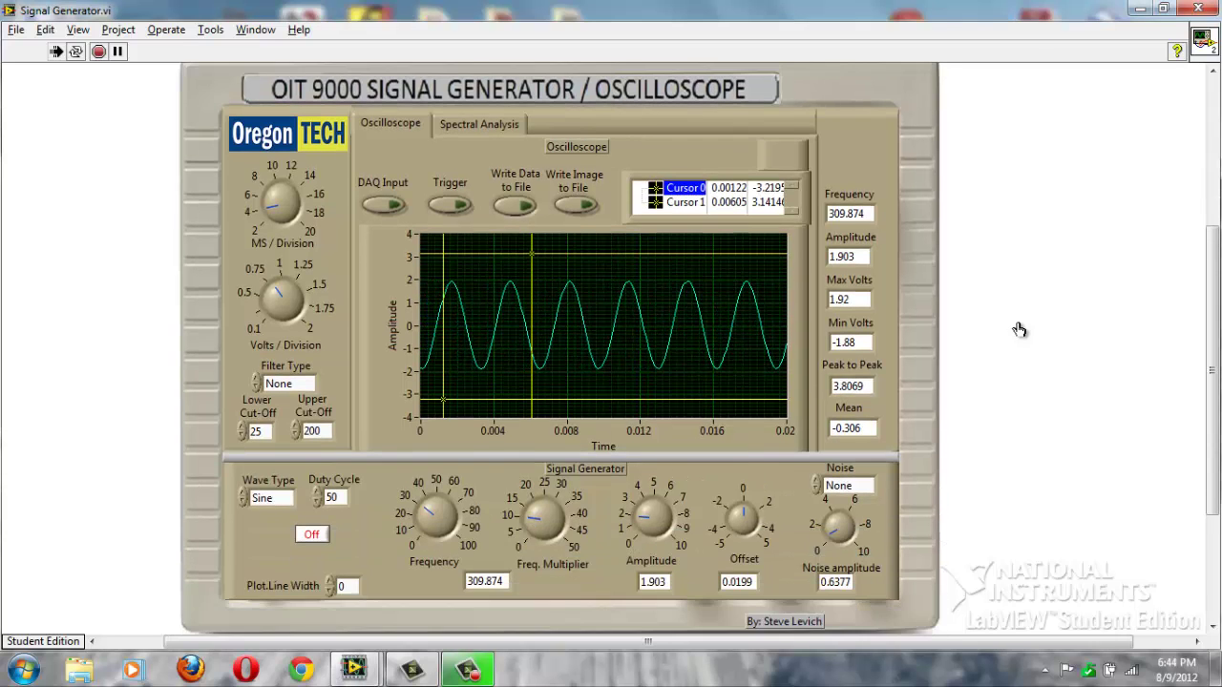
scroll(1020, 329, "down", 3)
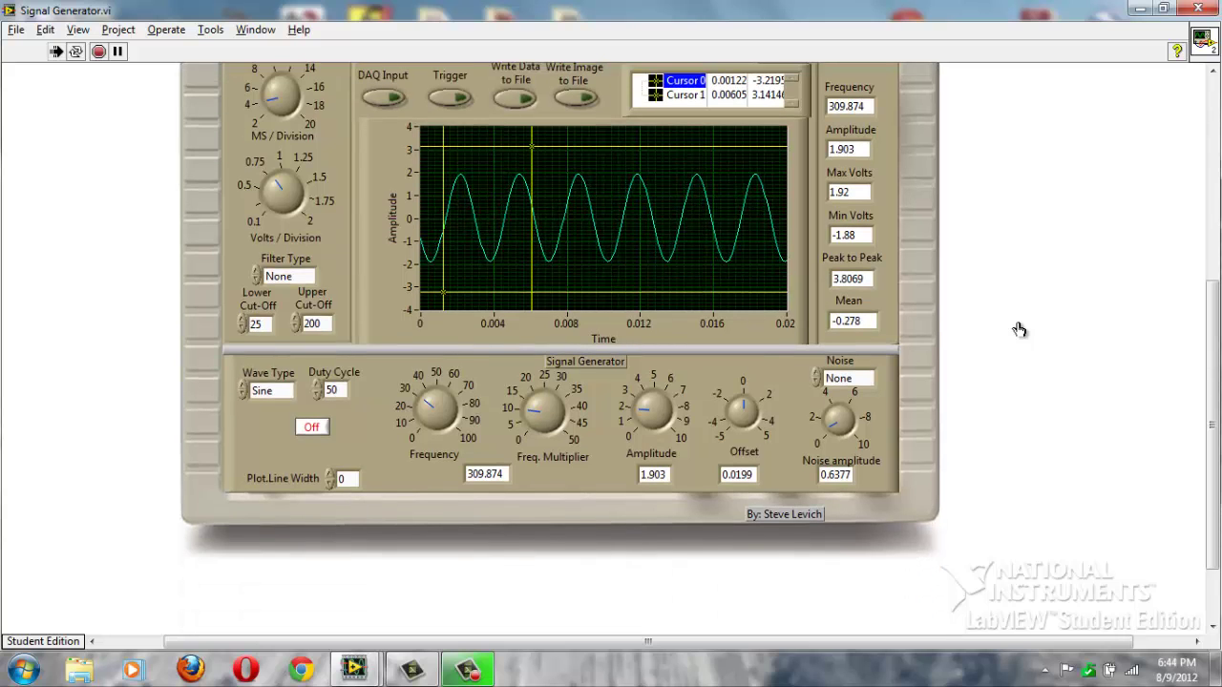
scroll(1019, 330, "up", 2)
scroll(1020, 330, "up", 1)
scroll(1019, 329, "up", 2)
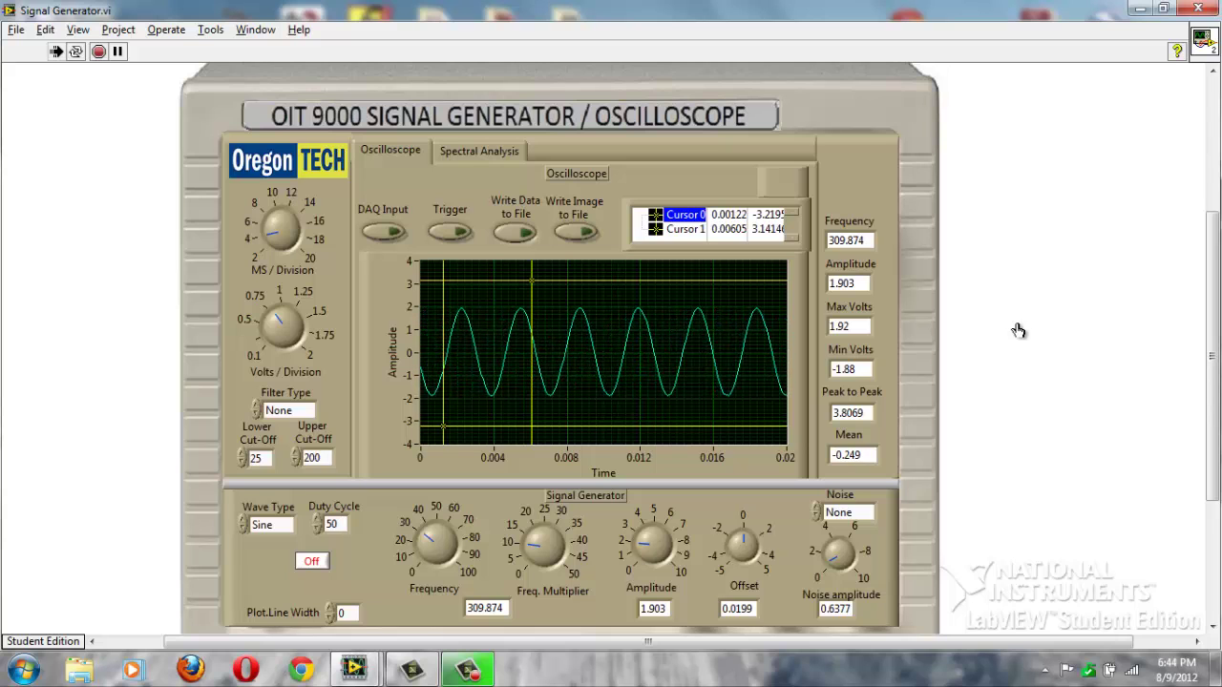
scroll(1011, 335, "down", 1)
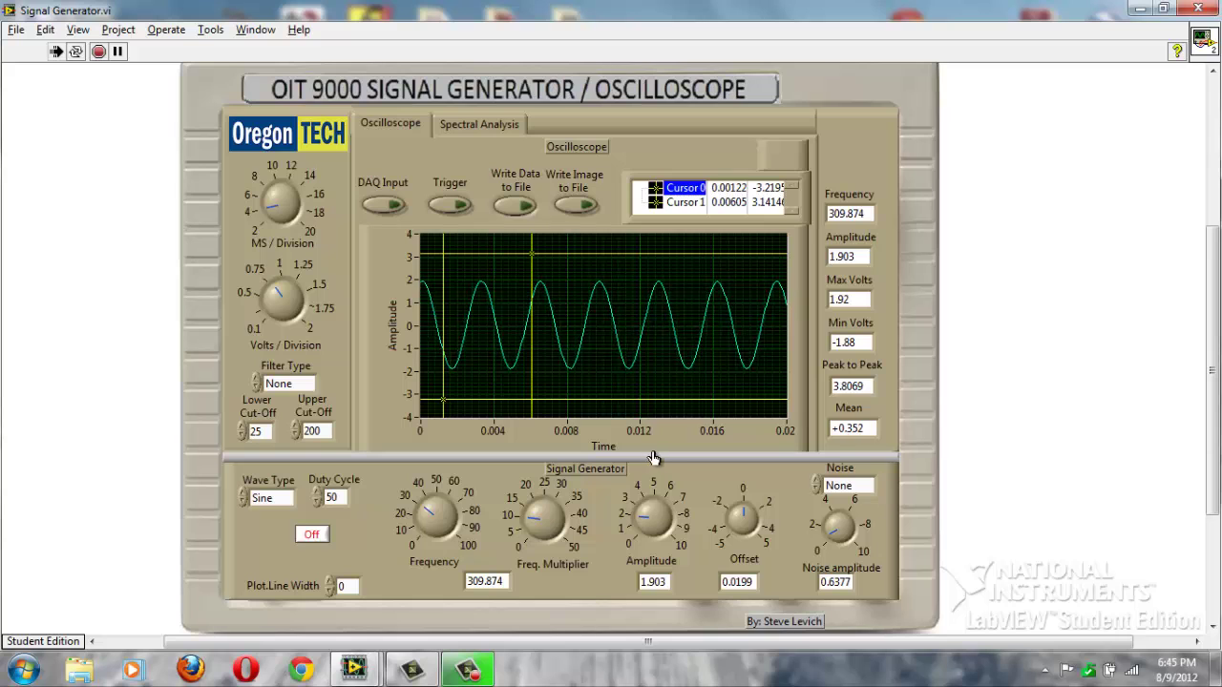
left_click(243, 501)
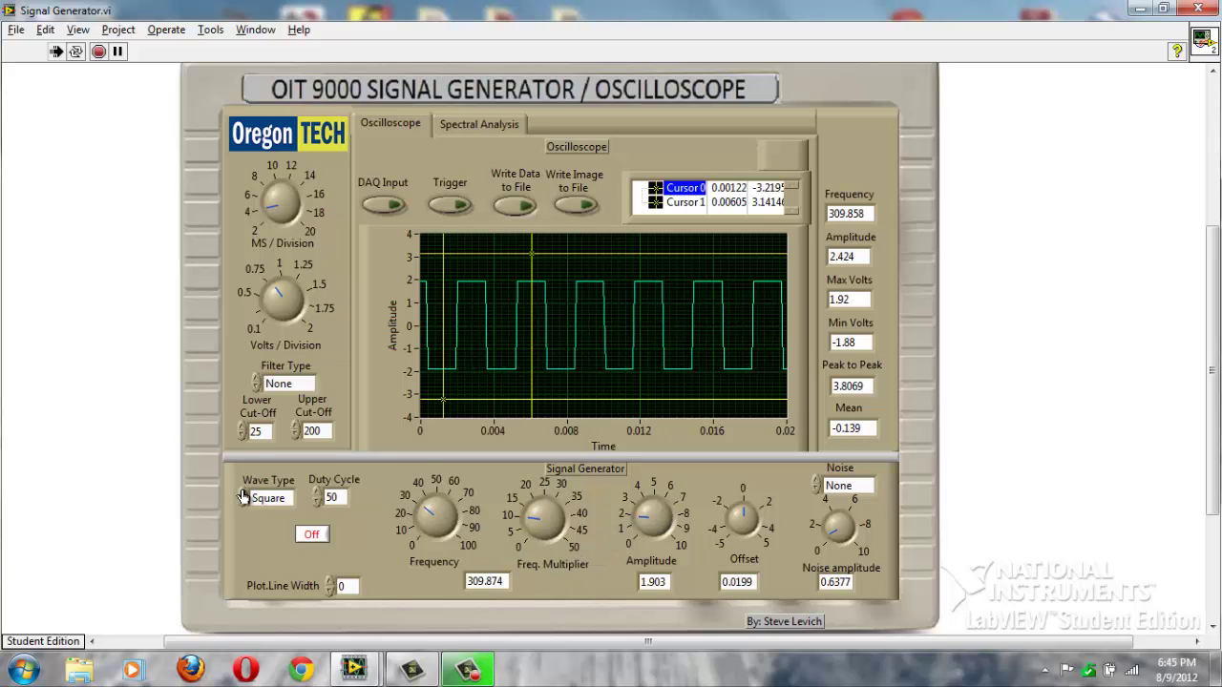
left_click_drag(658, 516, 648, 516)
left_click_drag(735, 522, 740, 521)
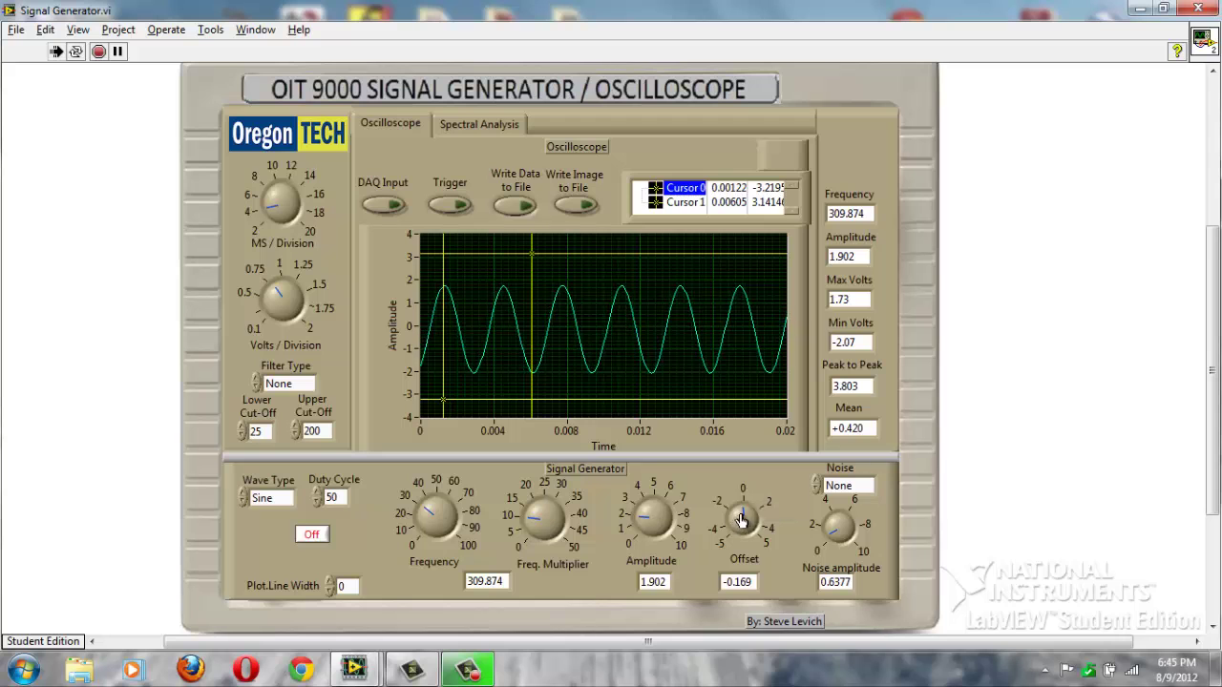
left_click(814, 484)
left_click(816, 486)
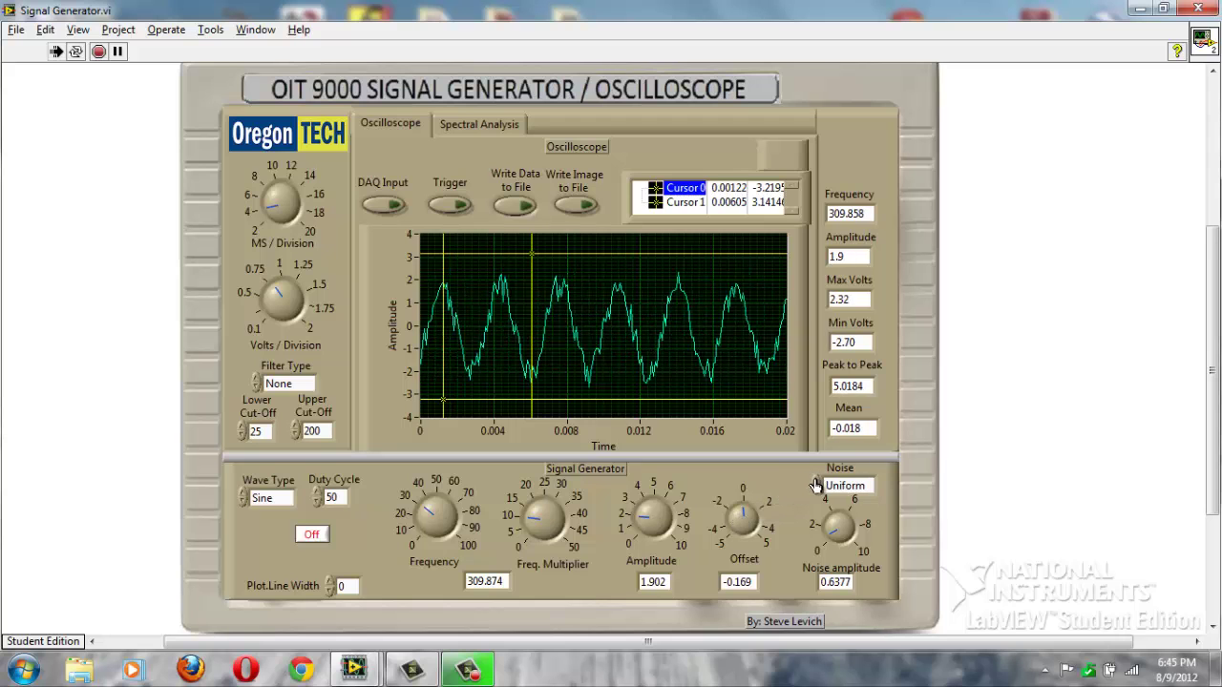
left_click(816, 486)
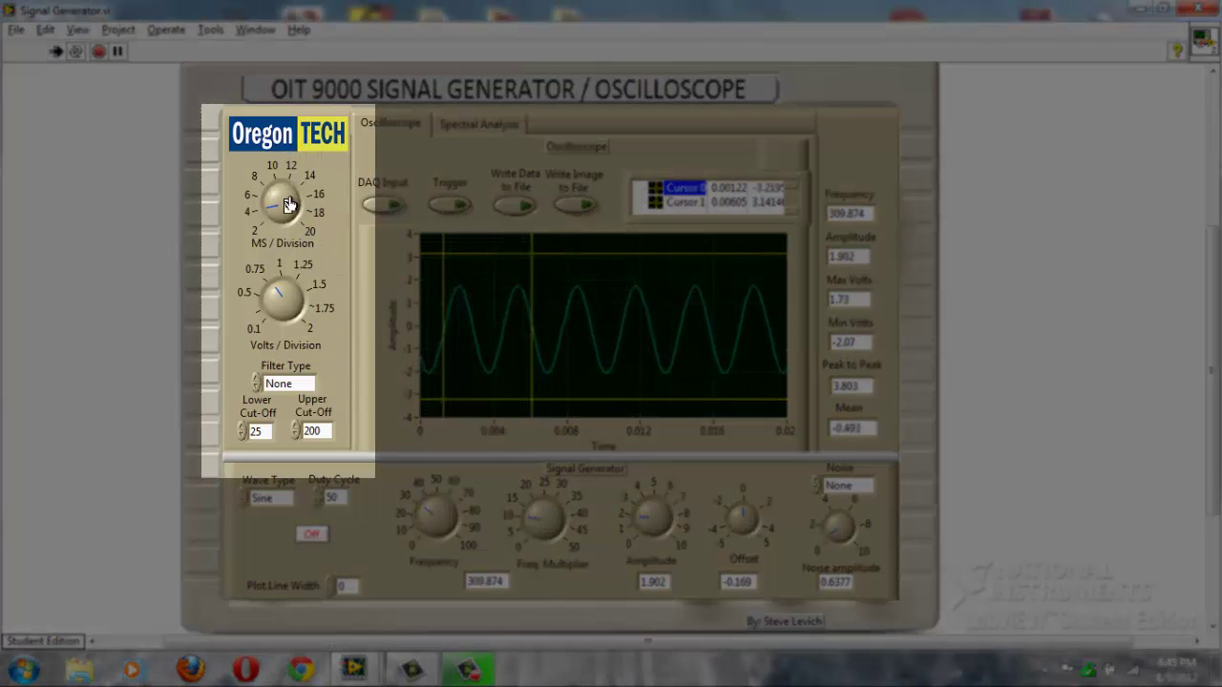
Stretch the time axis to show more cycles and set volts per division to 0.85 (±4.25 range).
left_click_drag(289, 205, 291, 203)
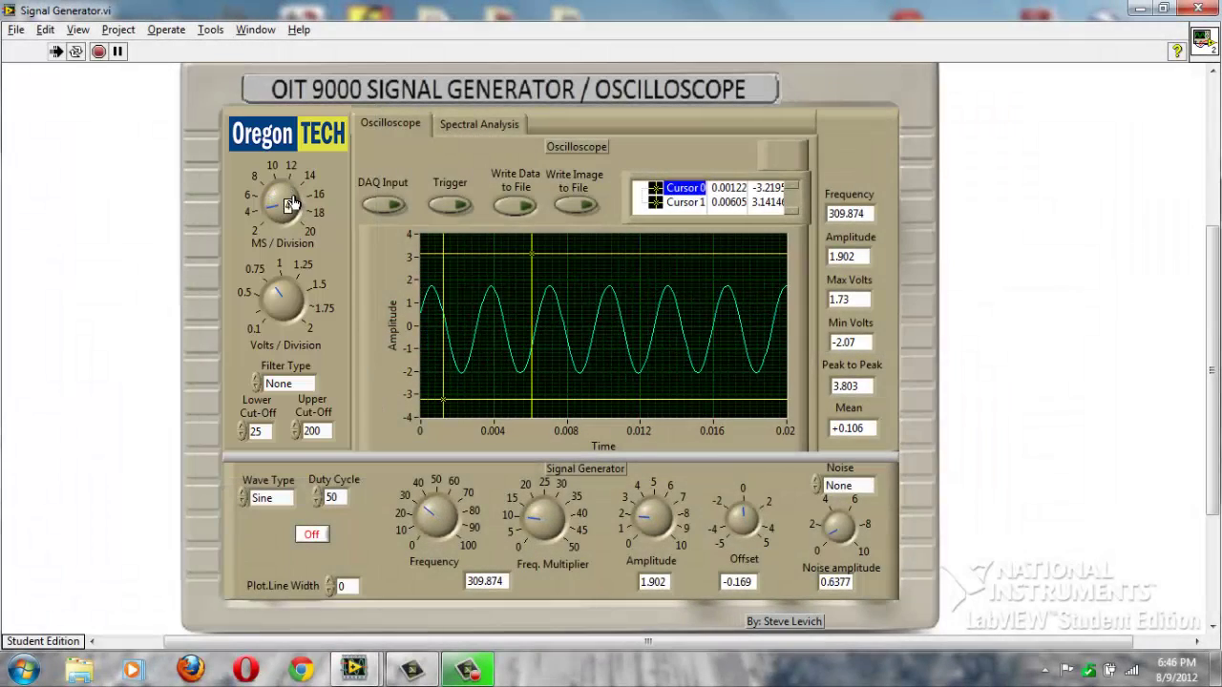
left_click_drag(272, 298, 269, 291)
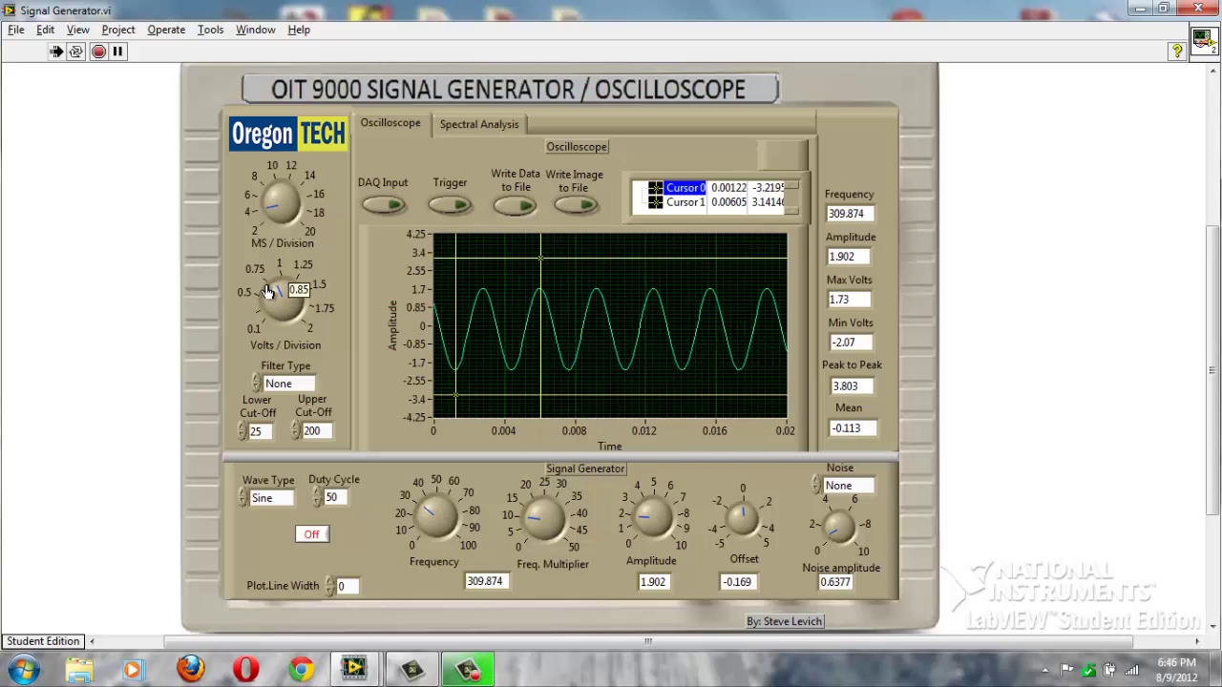
Cycle the filter type through Bandstop, Bandpass and Lowpass, then back to None.
left_click(255, 382)
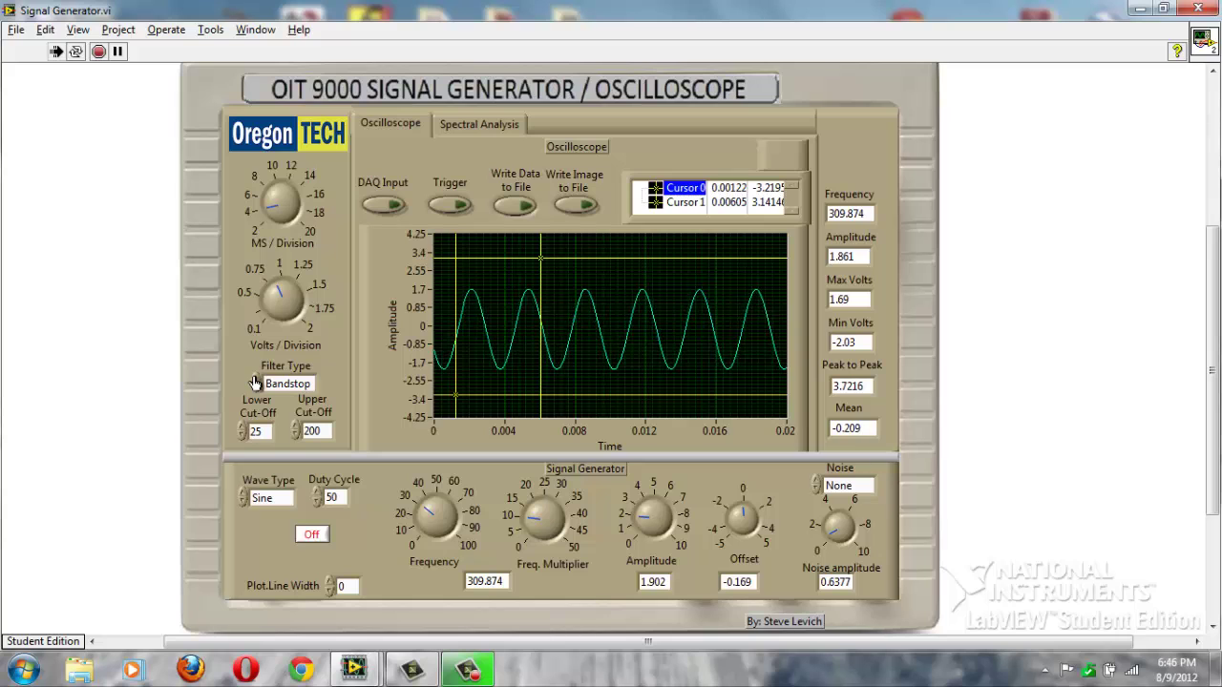
left_click(255, 382)
left_click(255, 382)
left_click(255, 382)
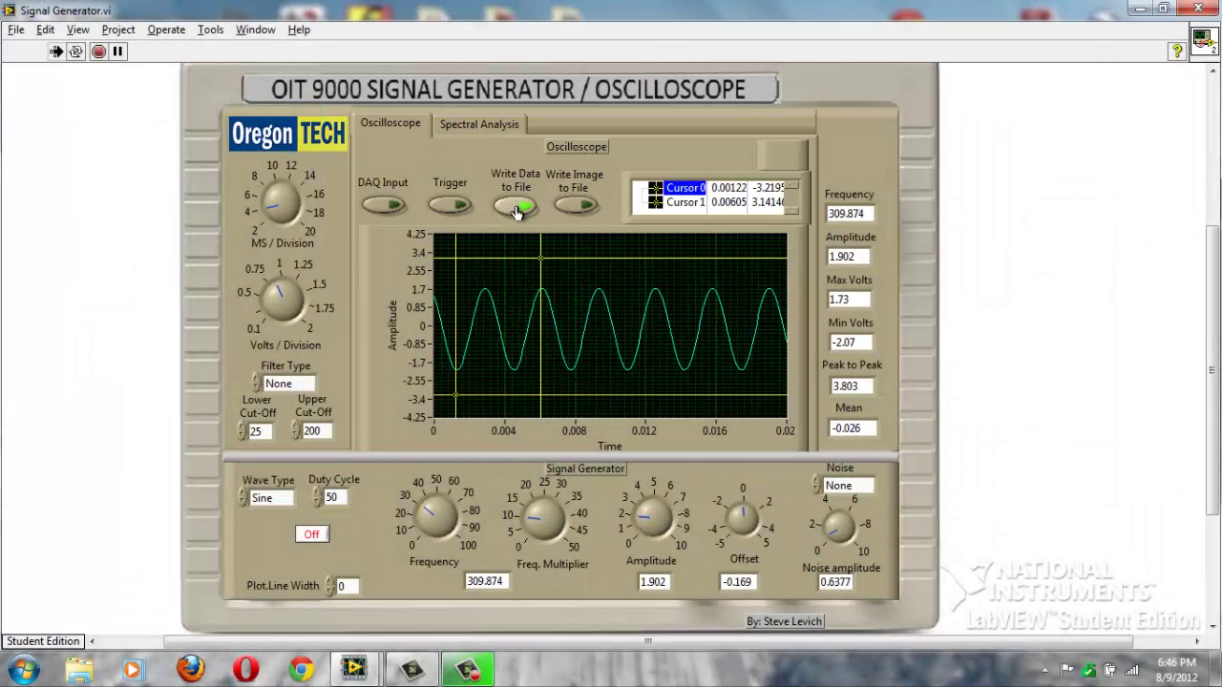
Turn on triggering and save the scope display as the 'test' image file.
left_click(450, 206)
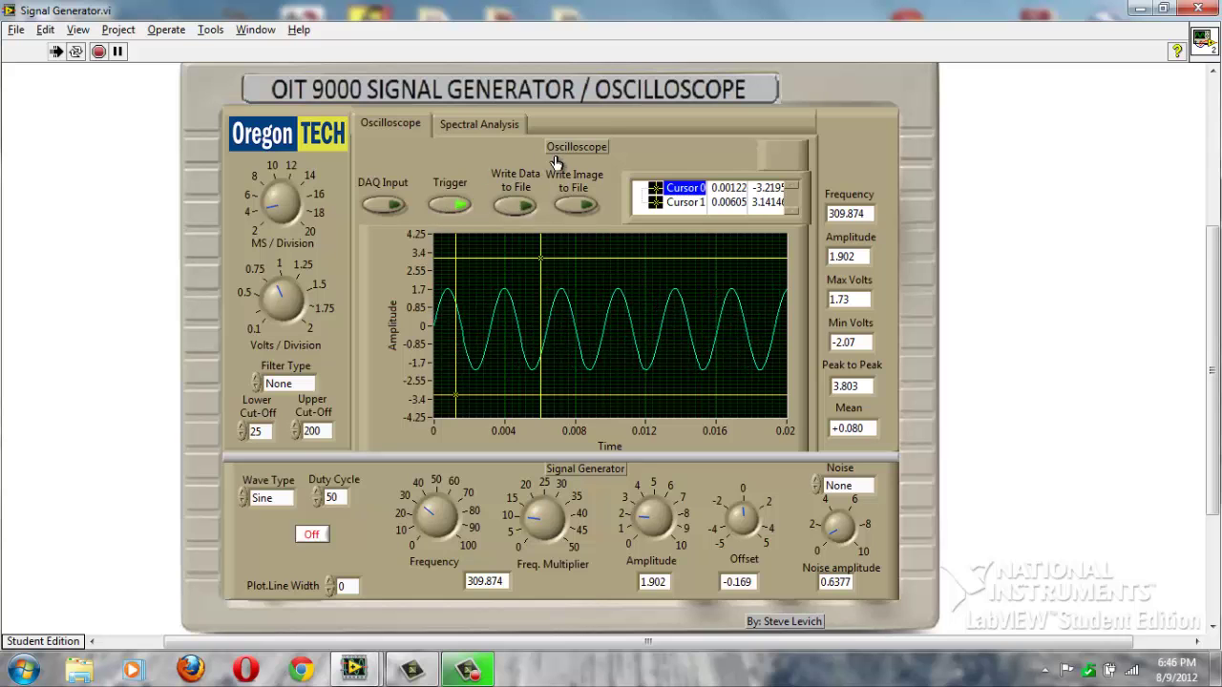
left_click(576, 206)
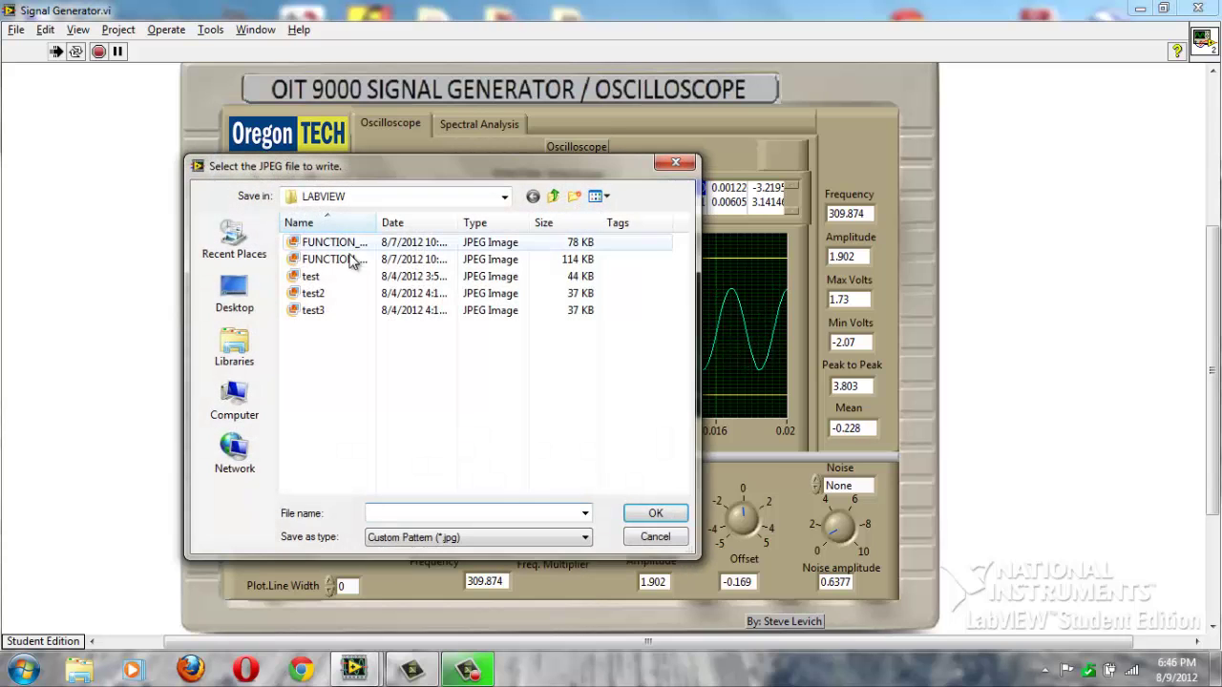
left_click(311, 277)
left_click(655, 513)
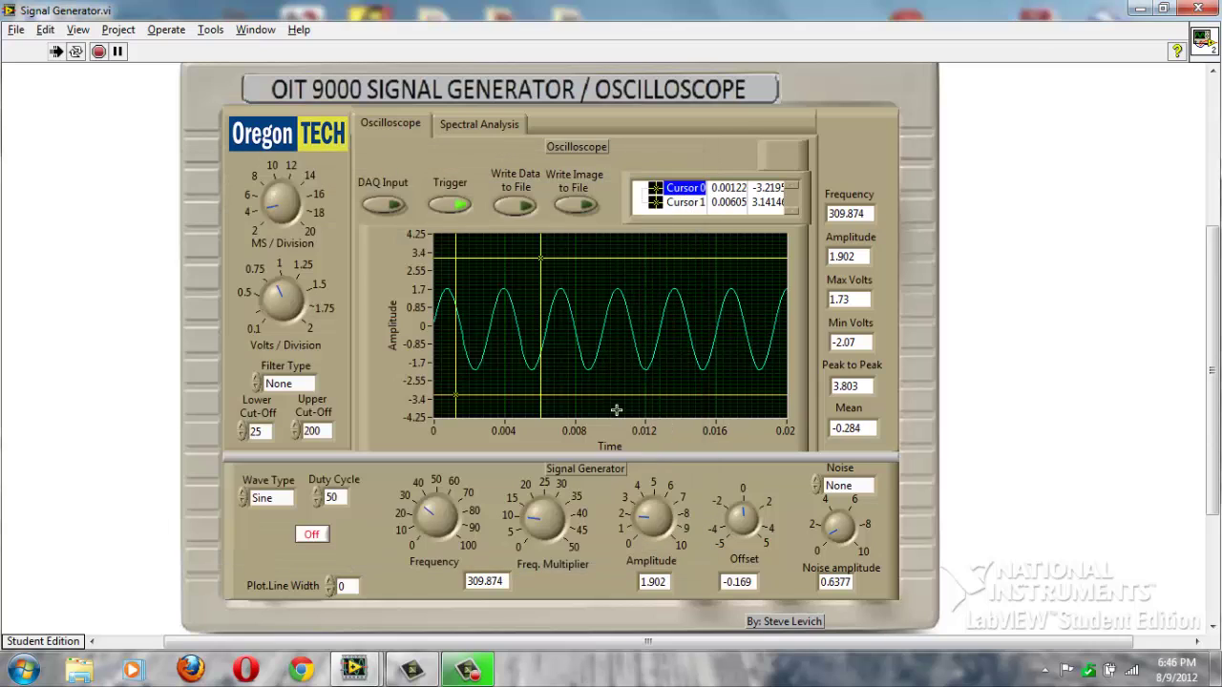
Toggle triggering, nudge Cursor 1 left, and switch on DAQ Input to show the 60 Hz signal.
left_click(447, 194)
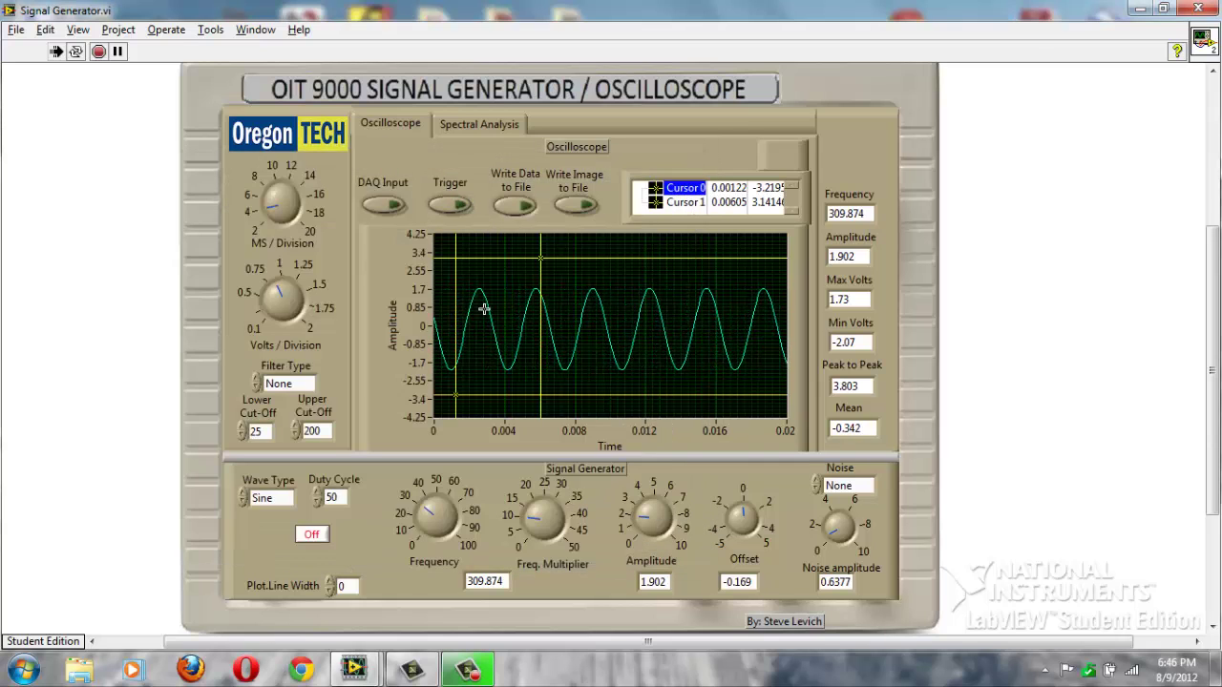
left_click(456, 202)
left_click_drag(539, 257, 535, 263)
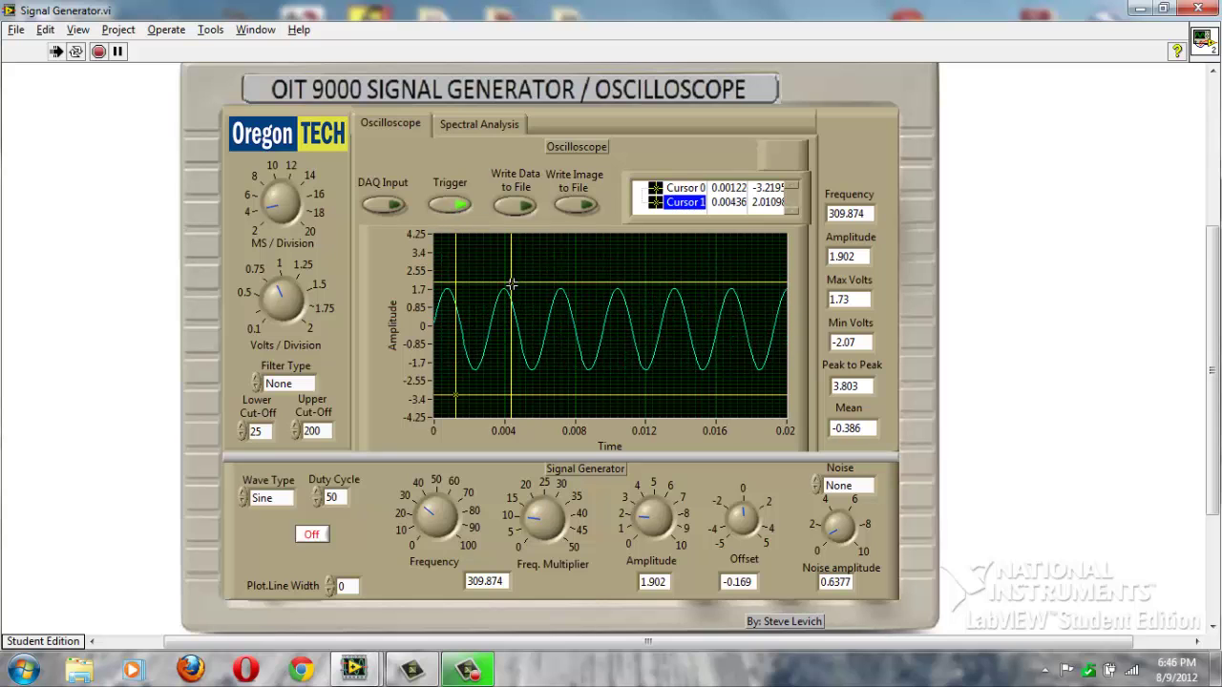
left_click(456, 204)
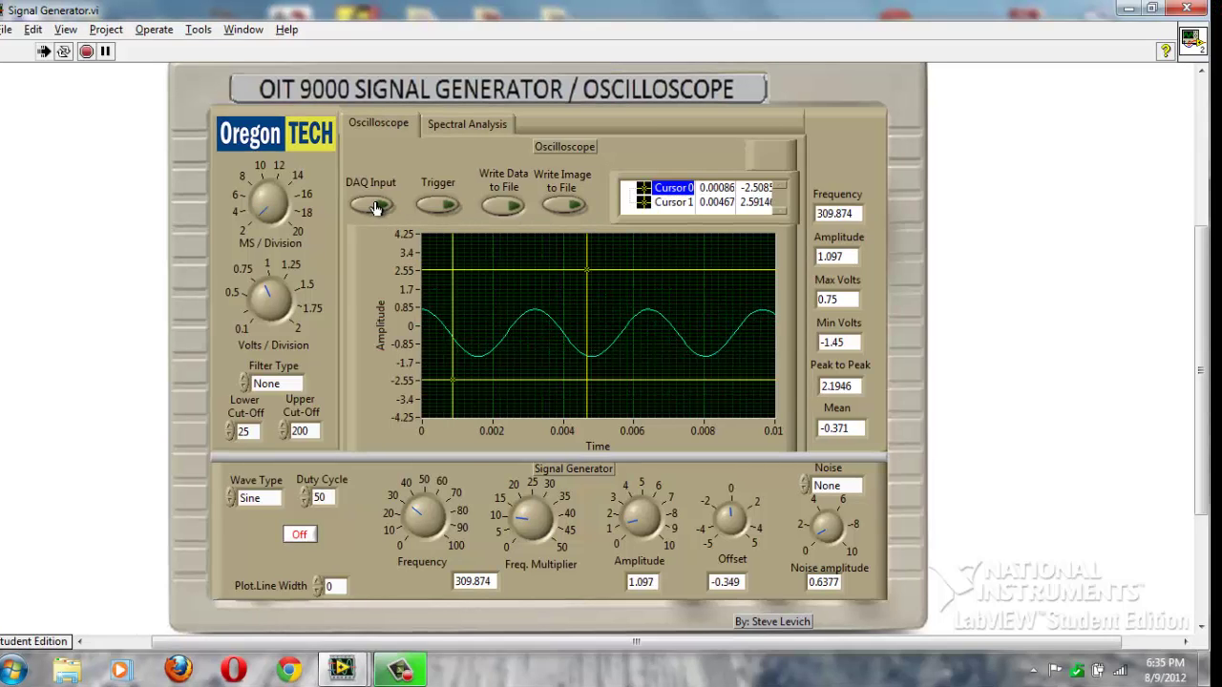
left_click(373, 206)
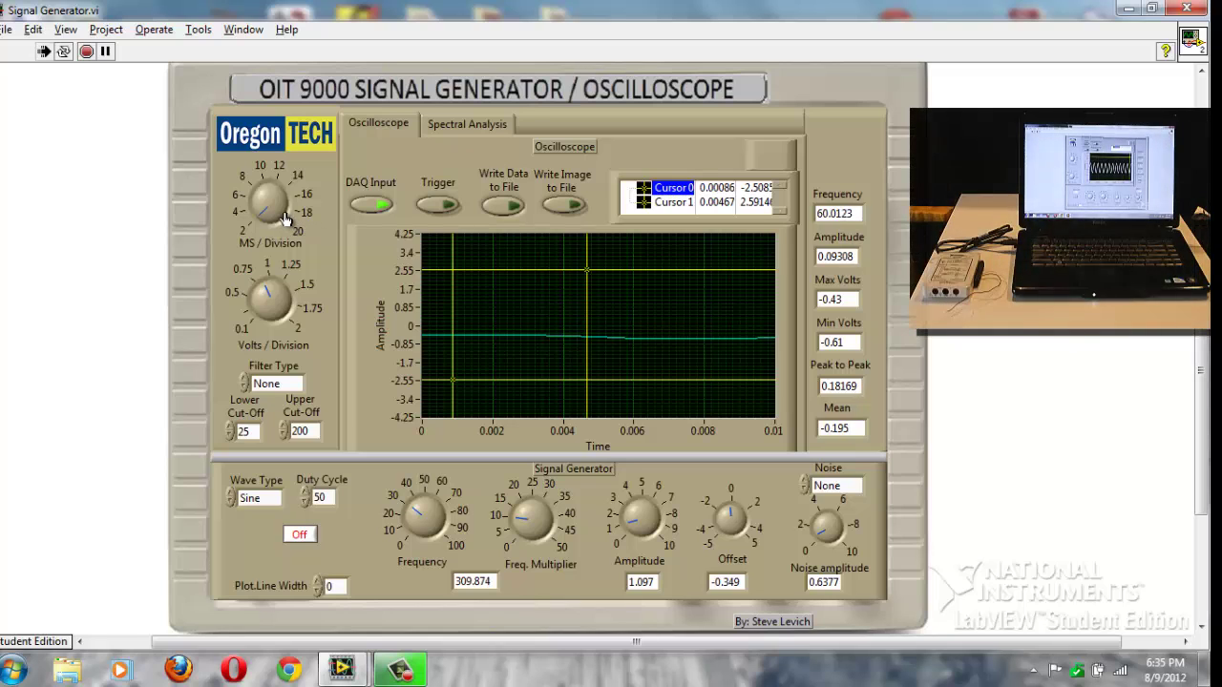
Widen the time scale to 20 ms per division and set volts per division to about 1.3.
left_click_drag(275, 203, 273, 223)
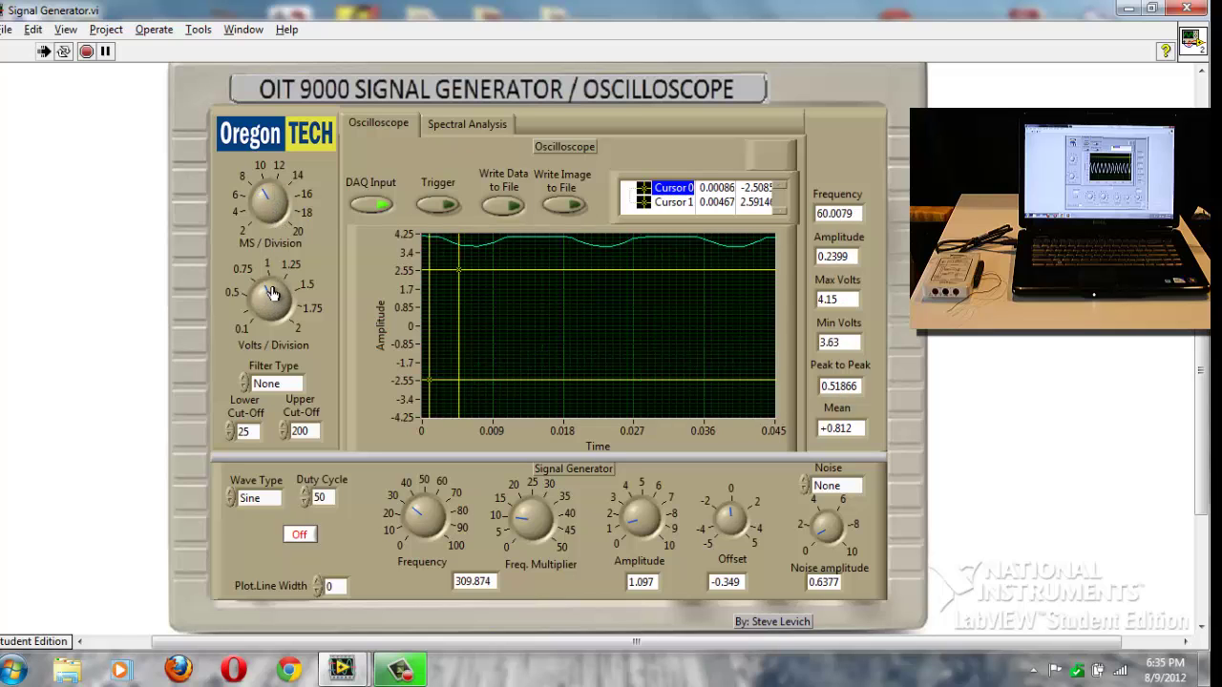
left_click_drag(266, 302, 290, 300)
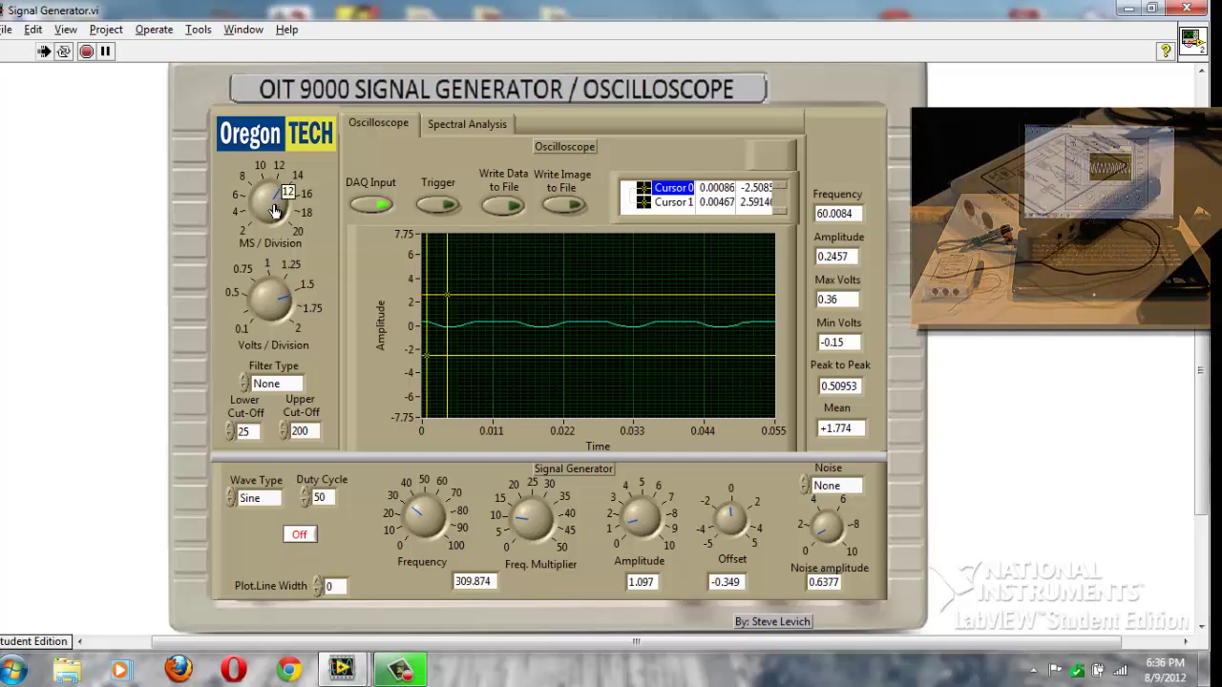
left_click_drag(276, 194, 271, 220)
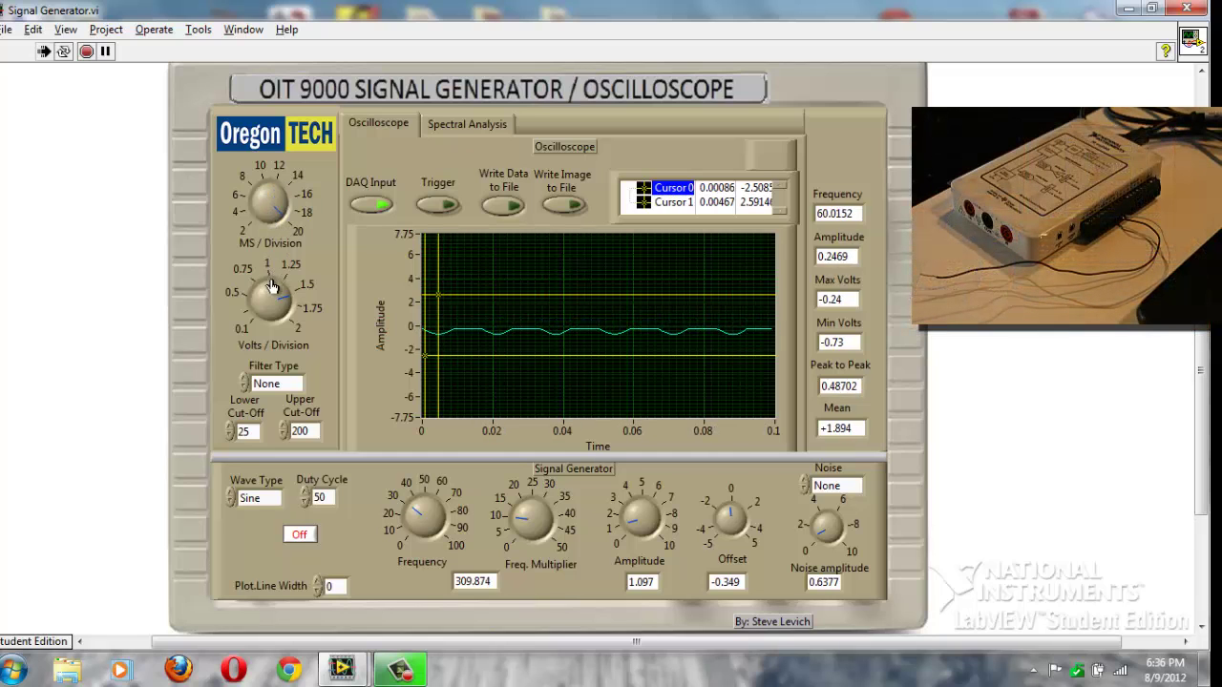
left_click_drag(273, 294, 253, 304)
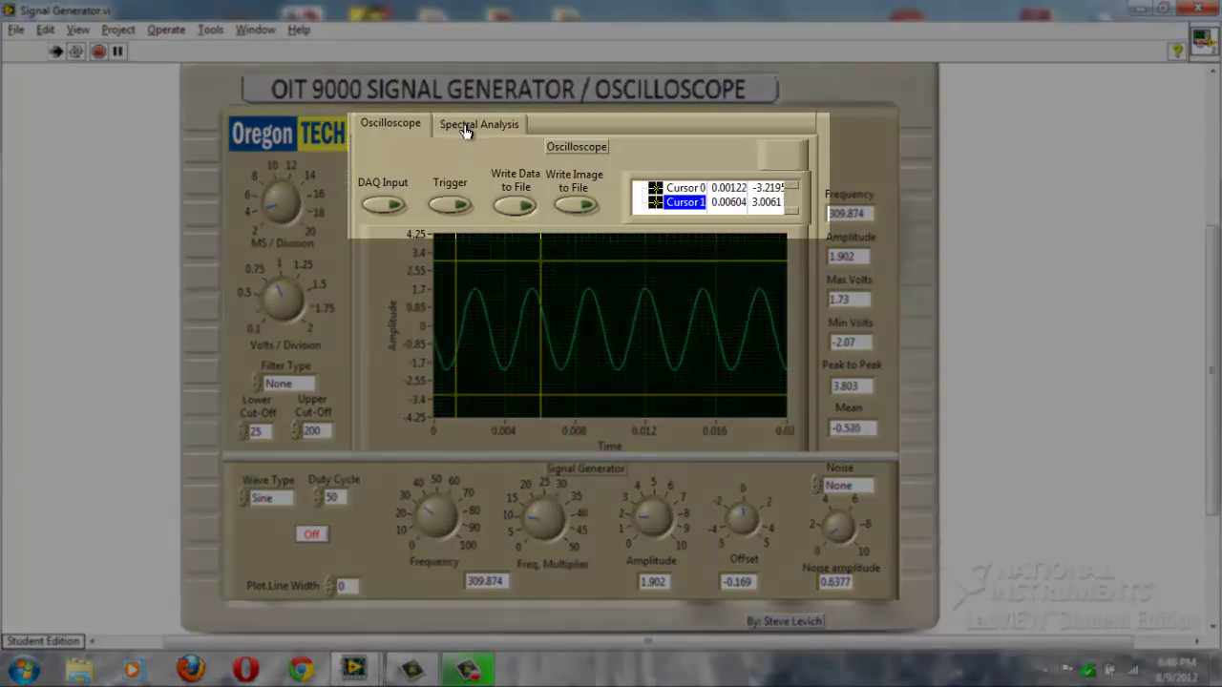
Show the spectrum up to about 2975 Hz, trying 7 Term B-Harris, Flat Top, Blackman, Hamming, then None windows.
left_click(468, 128)
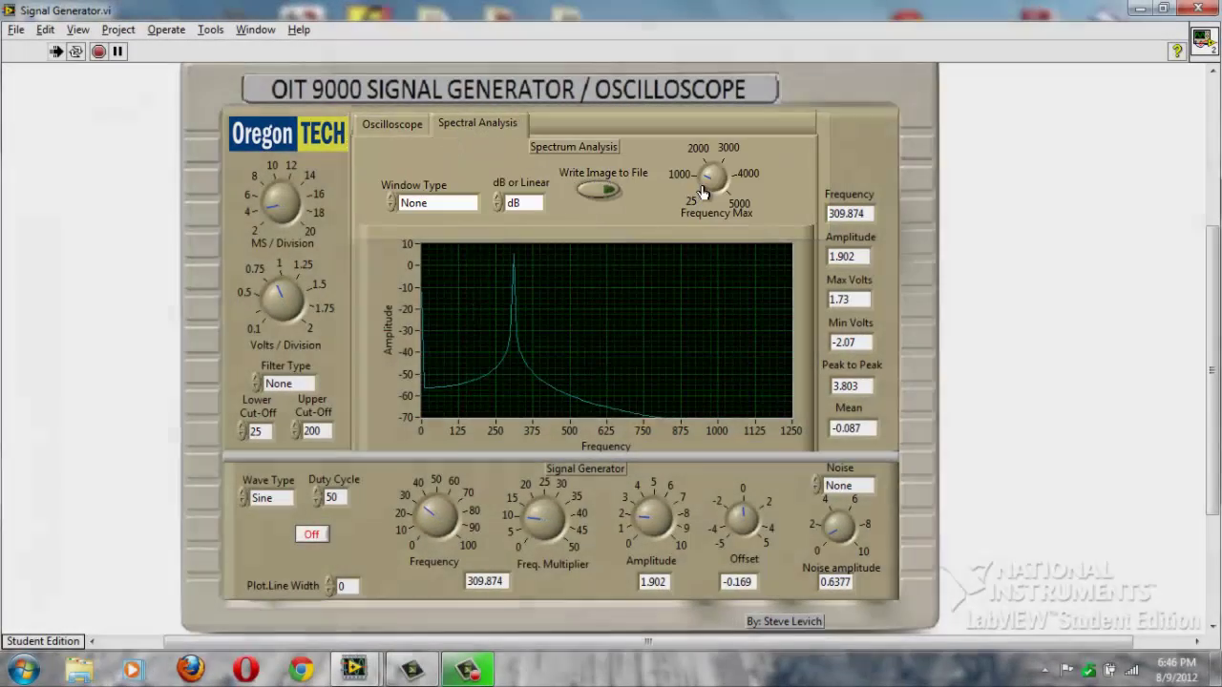
mouse_move(703, 193)
left_mouse_down()
mouse_move(716, 188)
mouse_move(700, 177)
left_mouse_up()
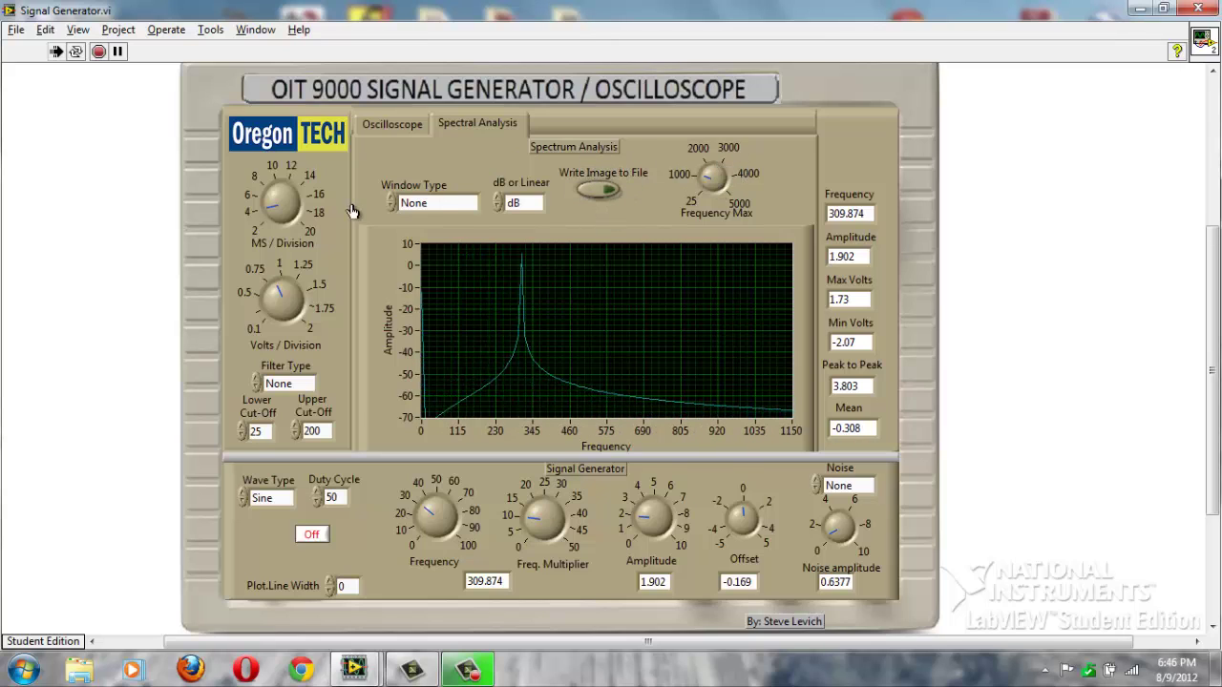
left_click(391, 200)
left_click(390, 200)
left_click(391, 201)
left_click(390, 200)
left_click(391, 201)
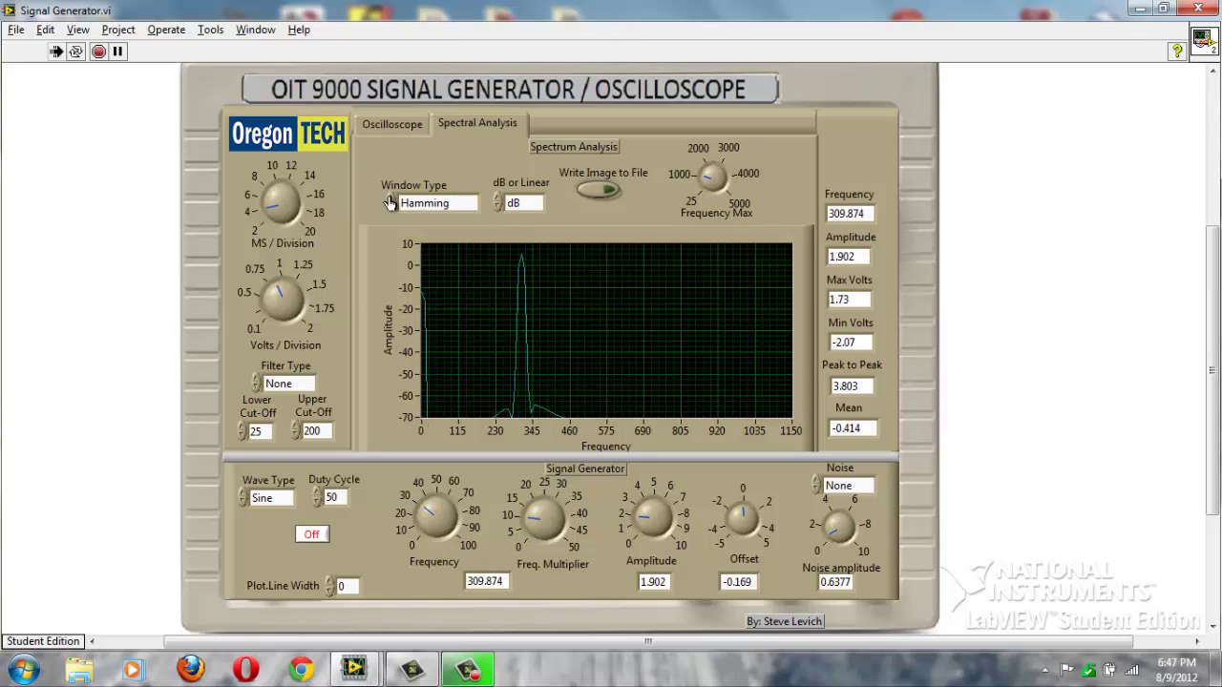
left_click(390, 203)
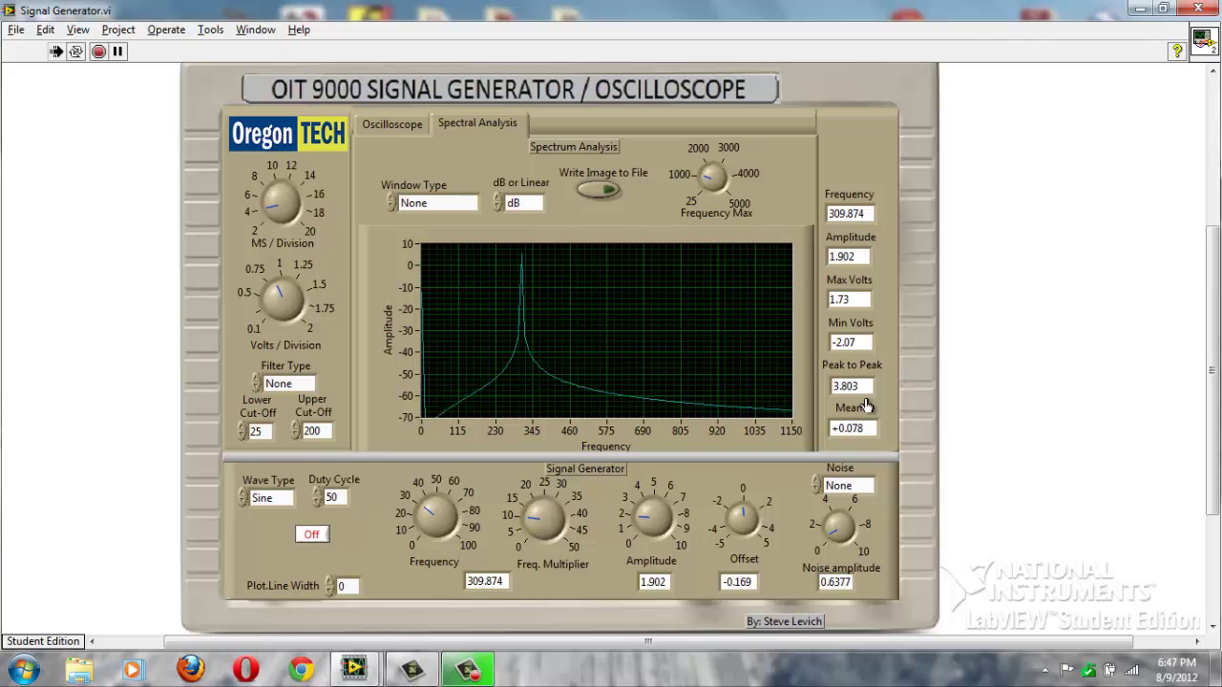
Back on the Oscilloscope tab, raise plot line width to 2, then reset it to 0.
left_click(387, 126)
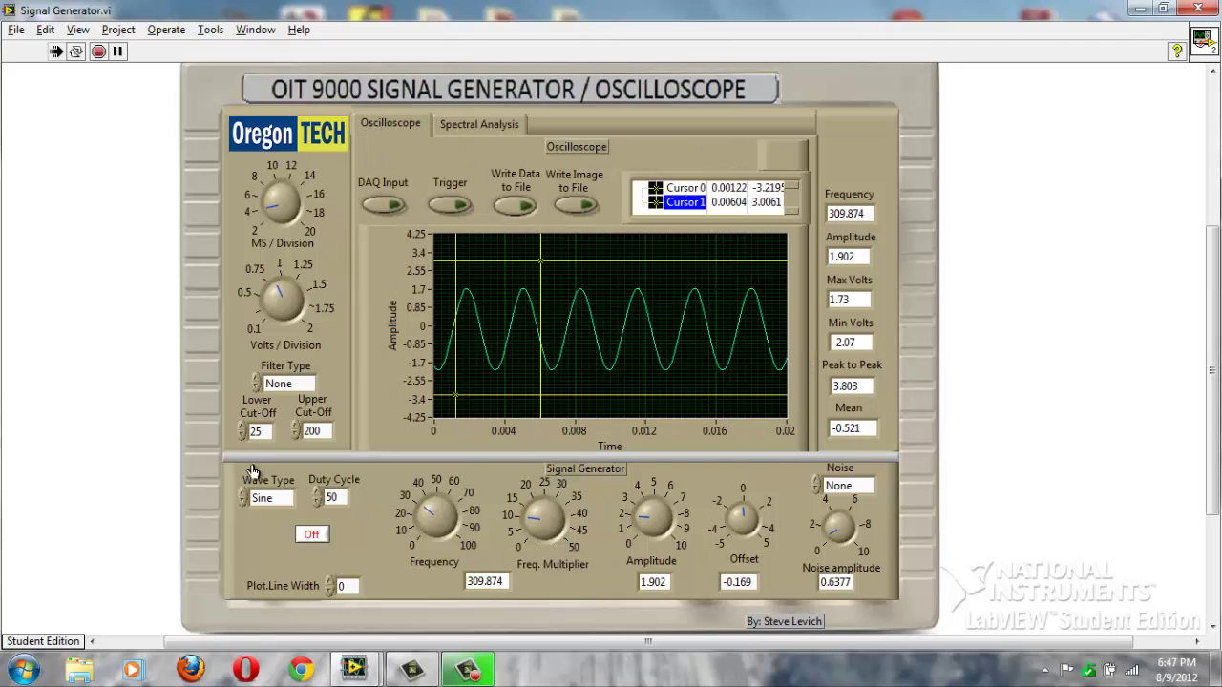
left_click(329, 583)
left_click(329, 582)
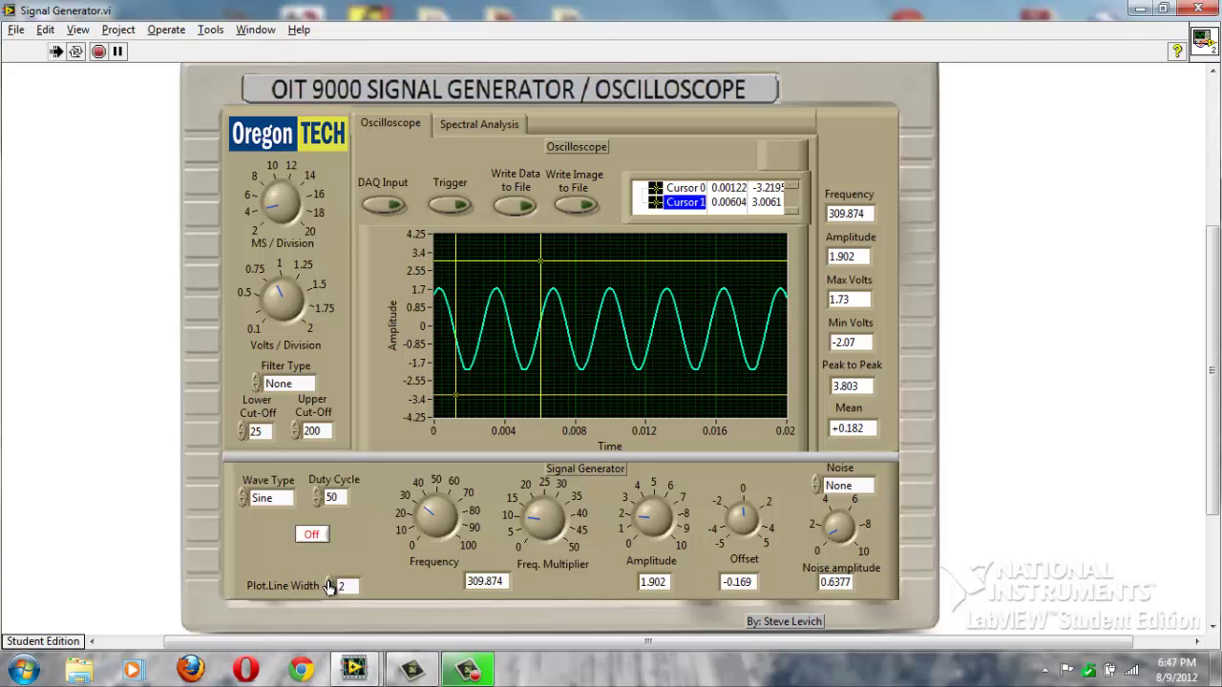
left_click(328, 590)
left_click(329, 590)
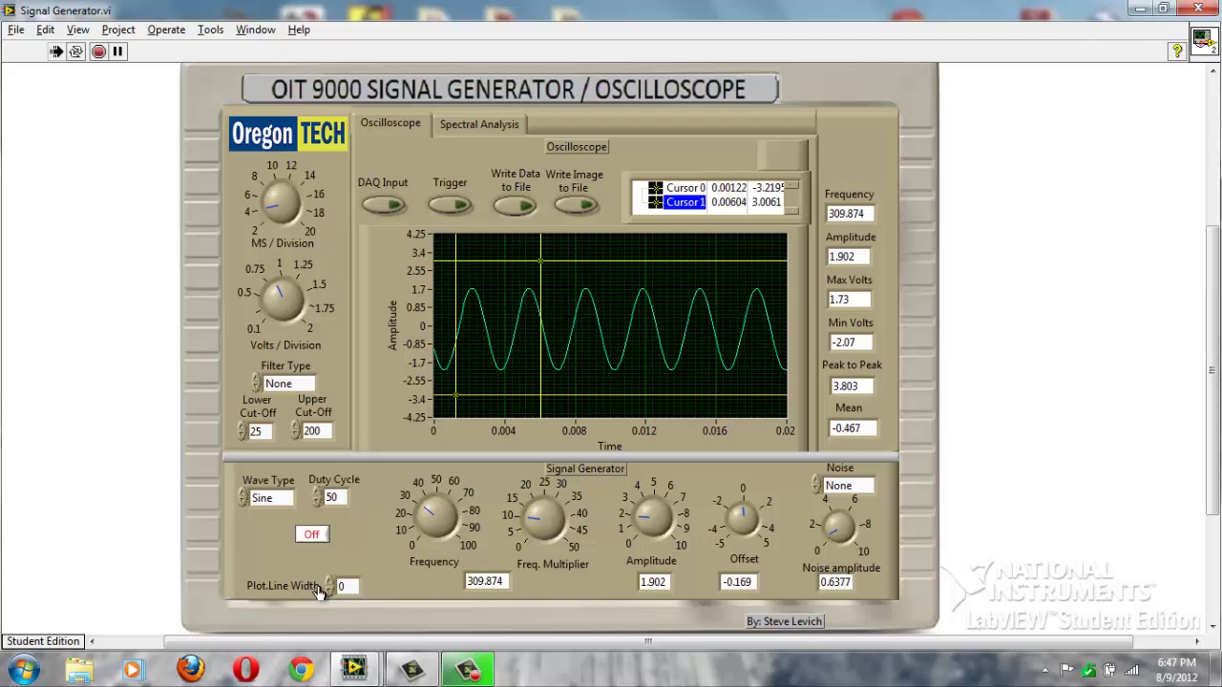